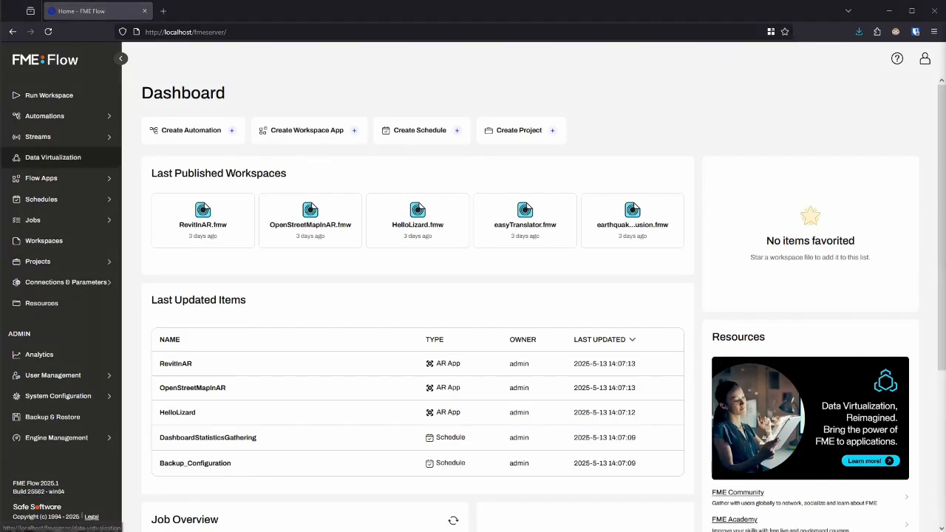
Start a new data virtualization API titled "Environmental Impact and Response API" with the namespace EnvironData
left_click(53, 157)
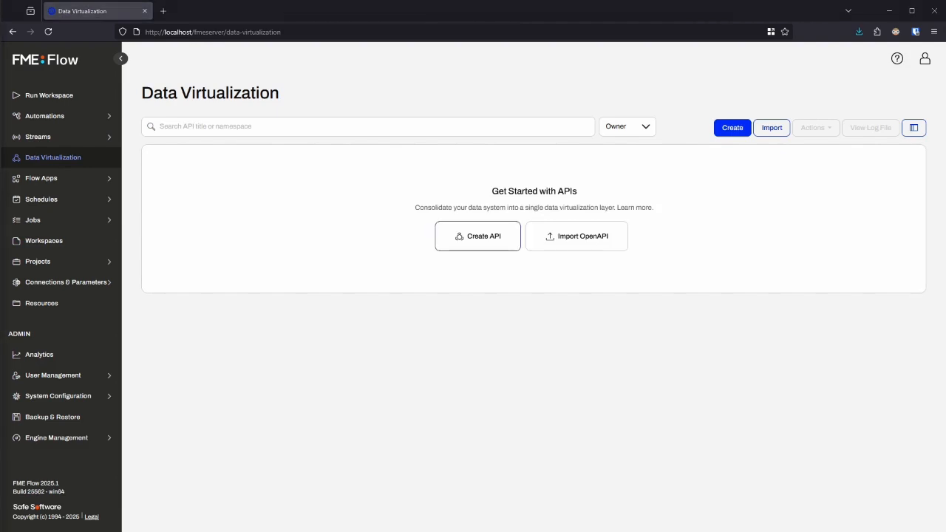
left_click(477, 236)
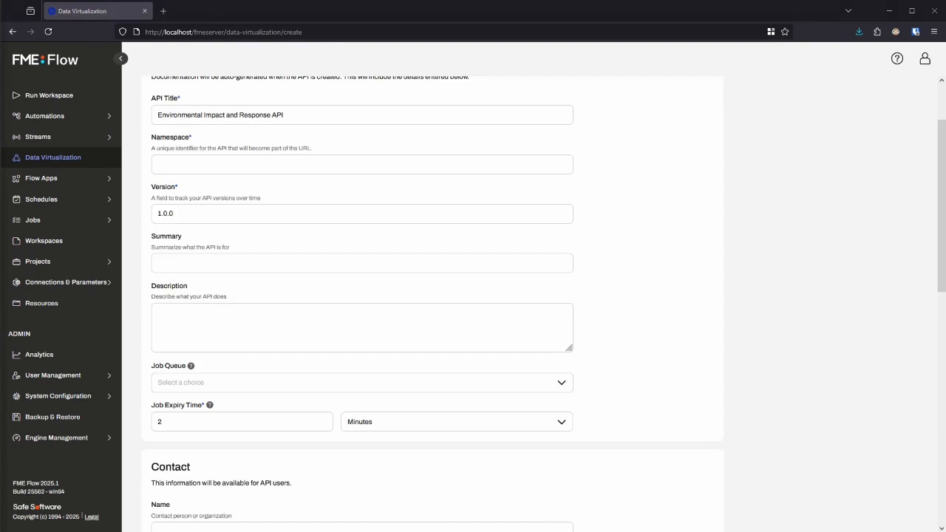
key("Tab")
type("EnvironData")
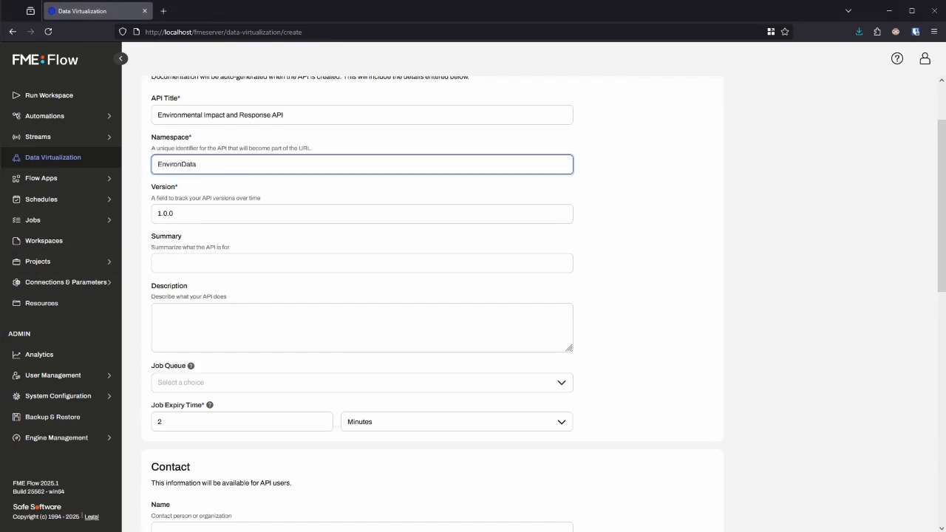
Add a summary on real-time access to environmental and disaster-related data and a description of the API's tools and uses, and create the API
left_click(296, 263)
type("EnvironData API provides real-time access to environmental and disaster-related data for effective response and analysis.")
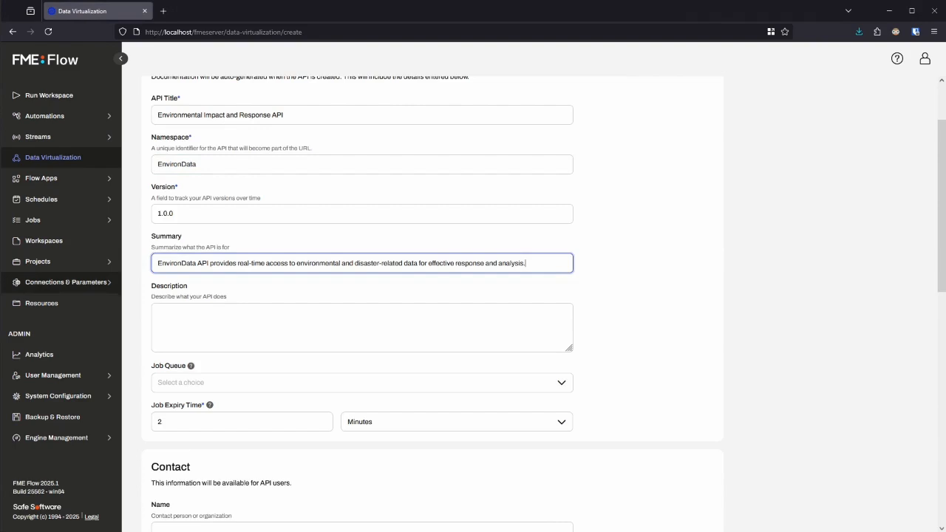
key("alt+Tab")
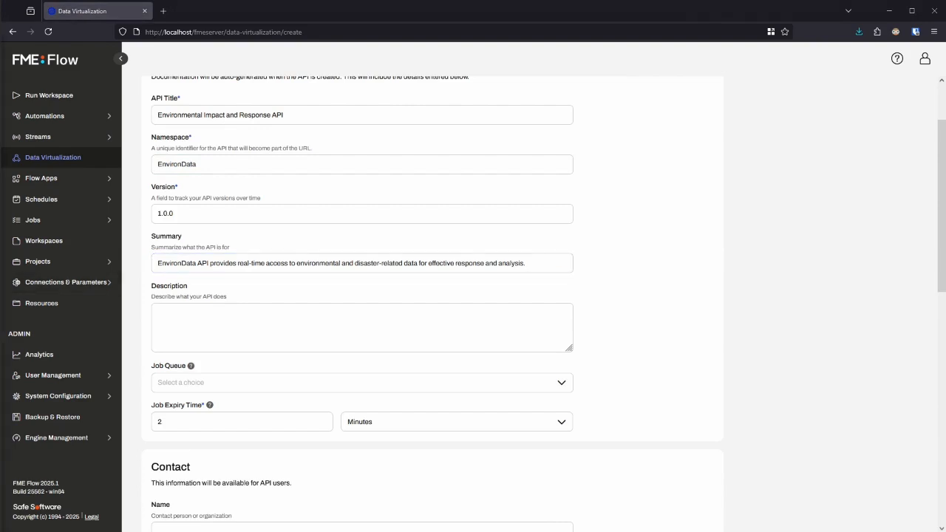
left_click(362, 325)
type("The EnvironData API provides essential tools for accessing real-time environmental and disaster data. It supports integration into emergency systems, monitoring platforms, and research projects to enhance preparedness and mitigate impacts.")
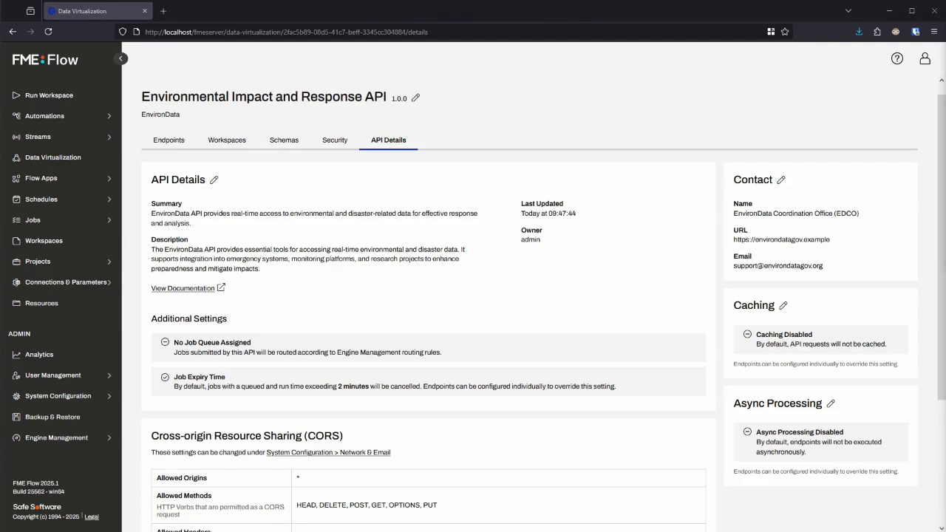
Create an endpoint tag named "general" with the description "Department and service information."
left_click(169, 140)
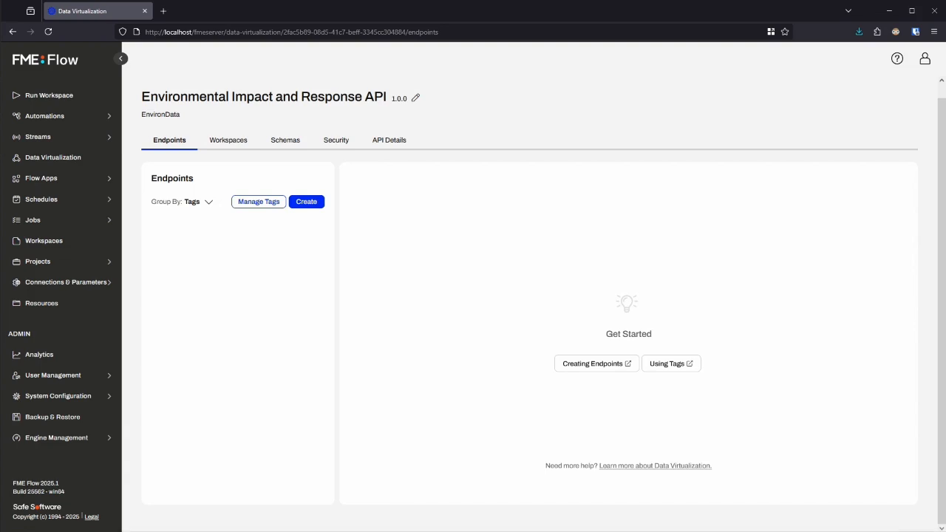
left_click(259, 201)
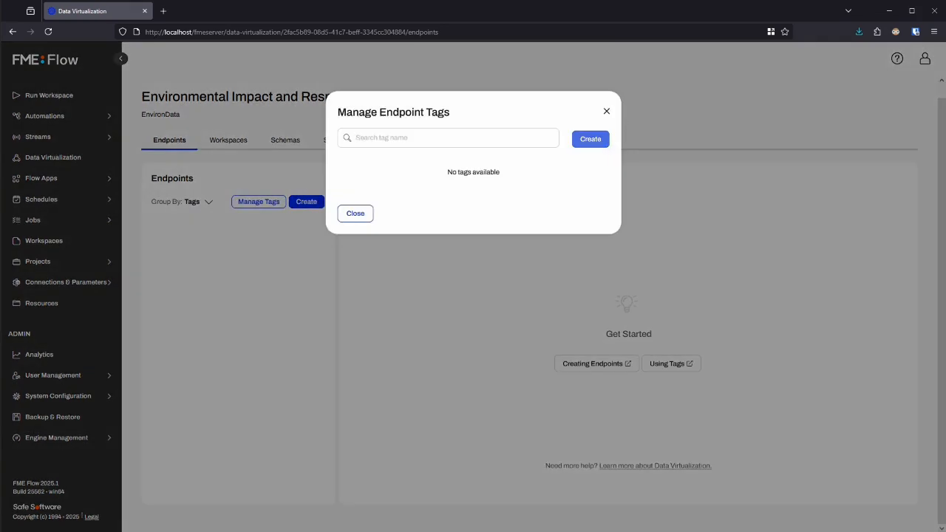
left_click(590, 139)
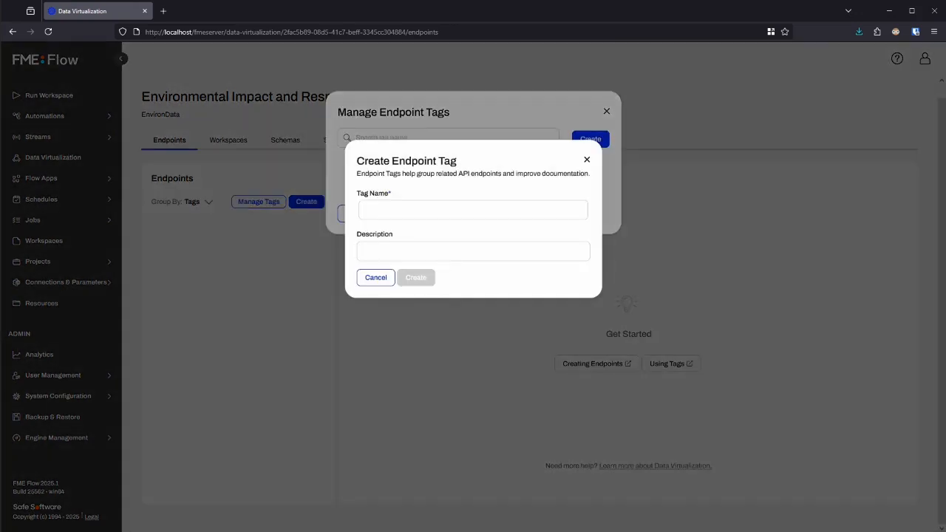
left_click(473, 210)
type("general")
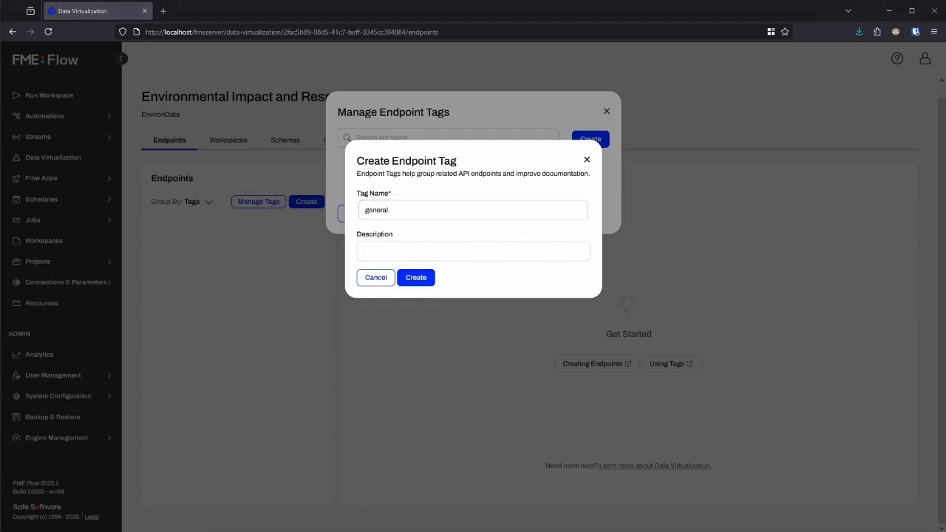
left_click(444, 251)
type("Department and service information.")
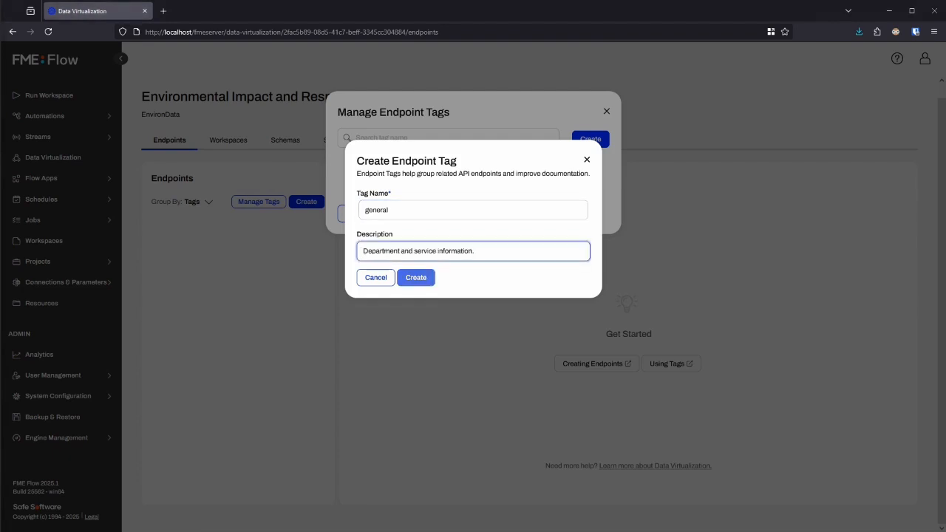
key("Return")
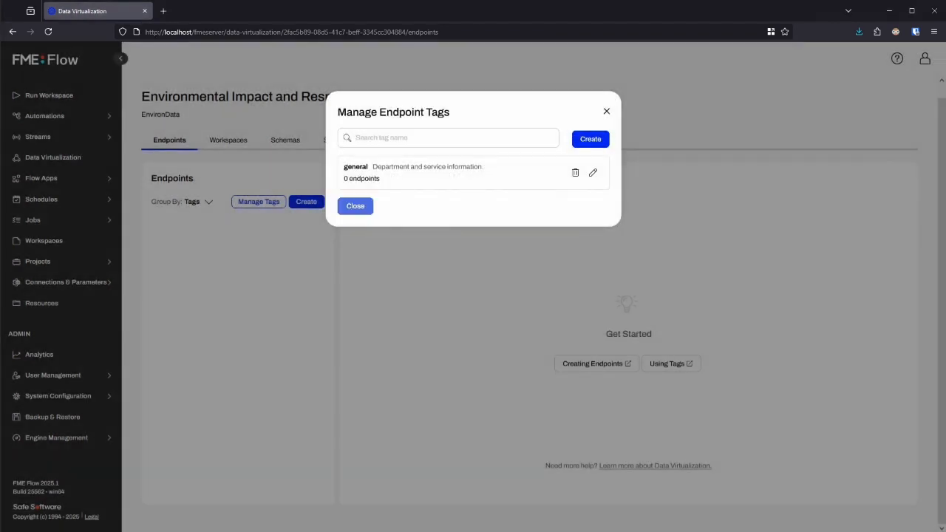
left_click(355, 206)
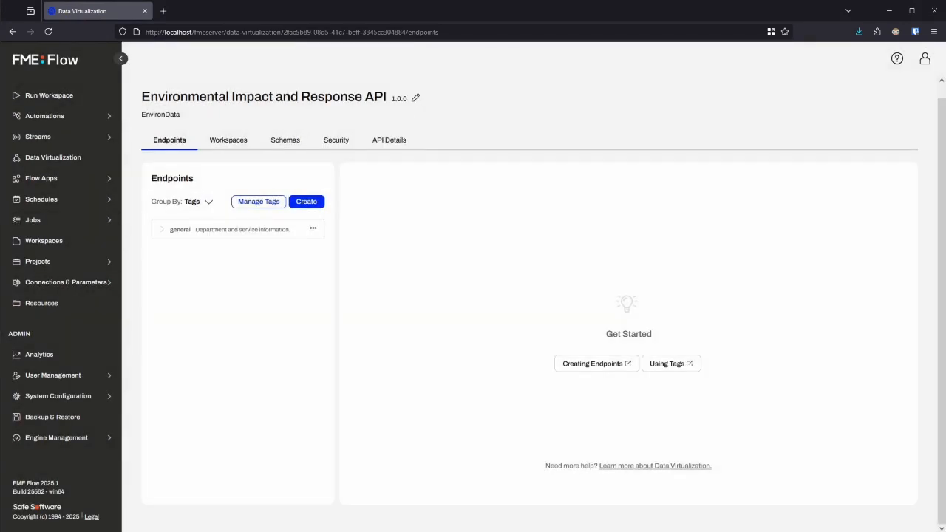
Start a new GET endpoint with the path "about" and the summary "Retrieve EnvironData Coordination Office details"
left_click(306, 201)
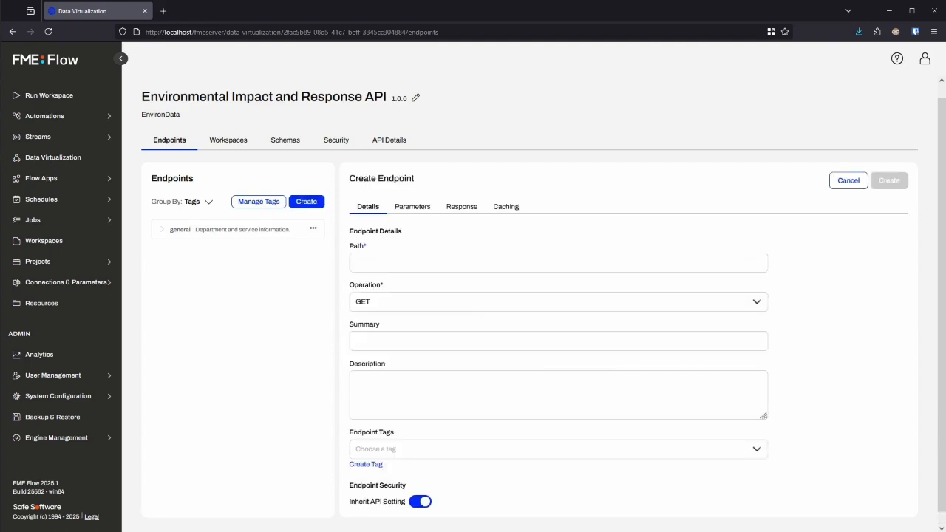
scroll(557, 301, "down", 1)
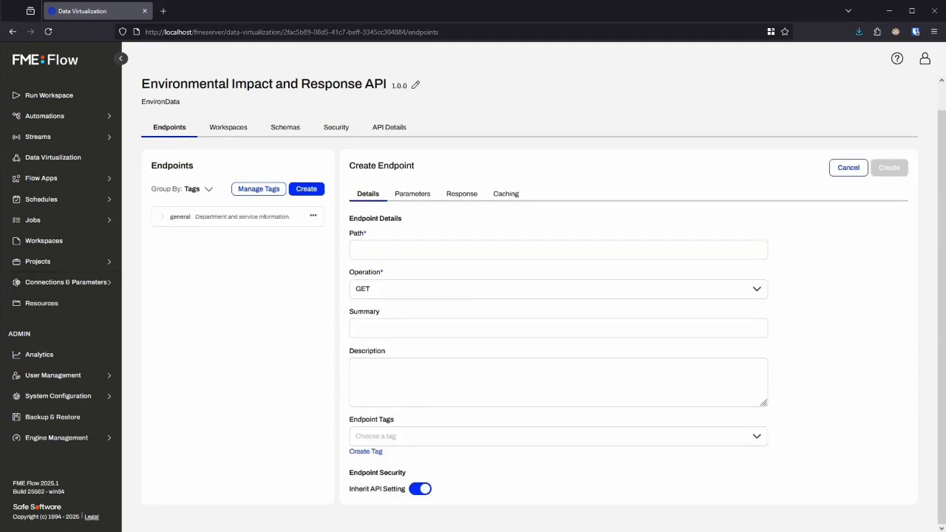
left_click(558, 250)
type("about")
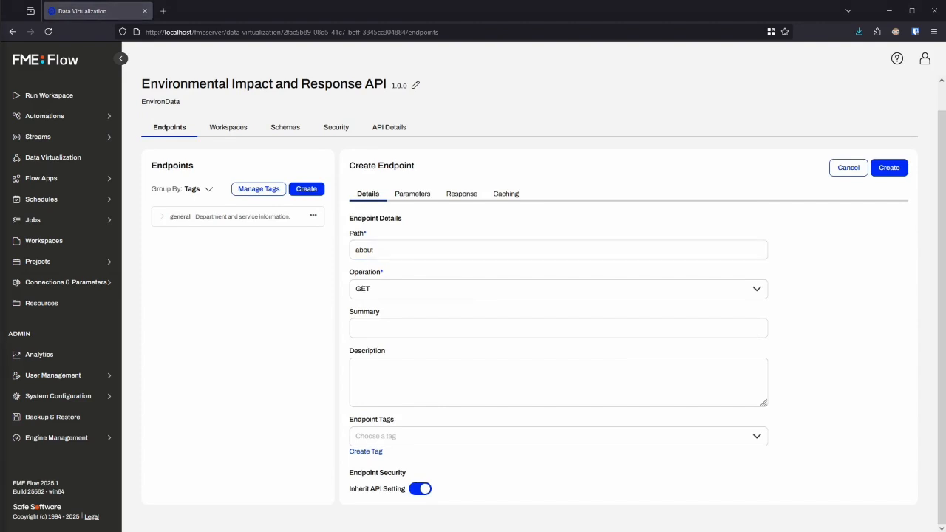
left_click(557, 328)
type("Retrieve EnvironData Coordination Office details")
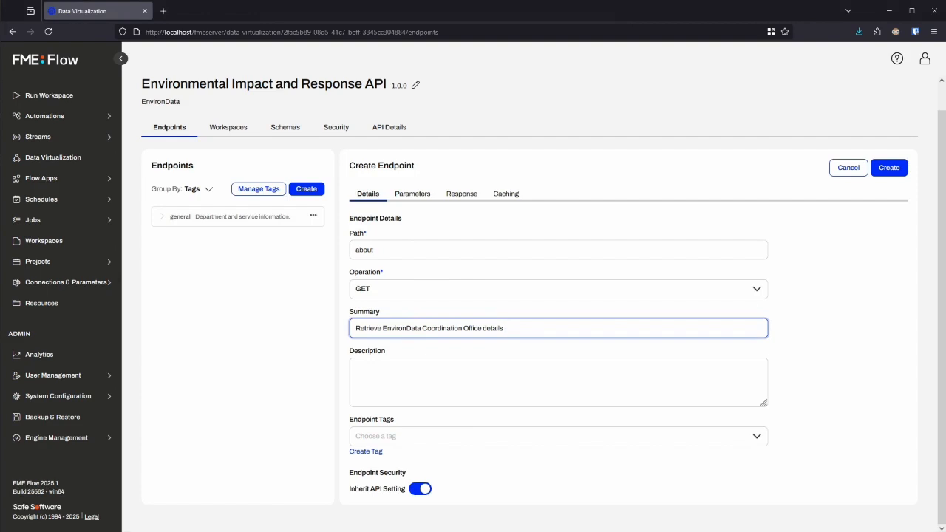
Describe the endpoint as returning the EnvironData Coordination Office's contact info, office hours and focus areas, and assign it the general tag
left_click(558, 382)
type("This endpoint returns basic details about the EnvironData Coordination Office, including contact info, office hours, focus areas, and how to get in touch. It helps users understand who manages the API.")
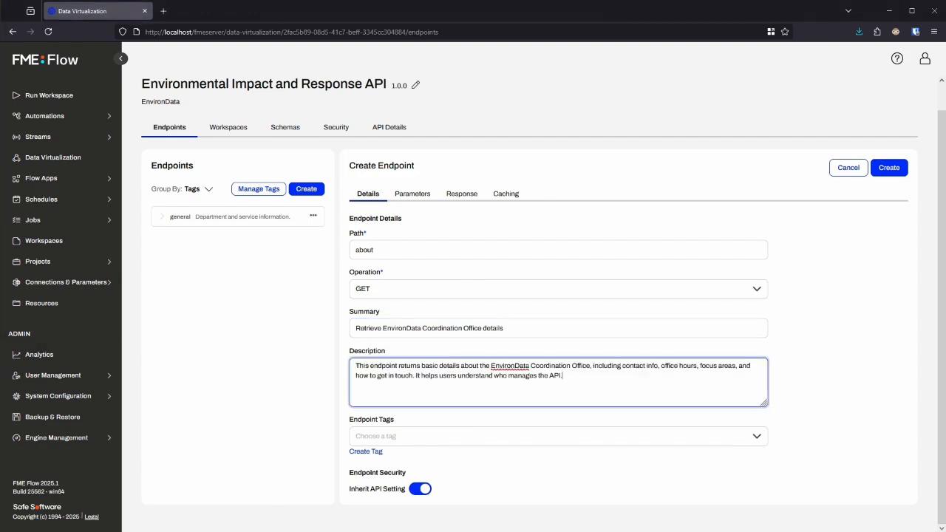
left_click(558, 436)
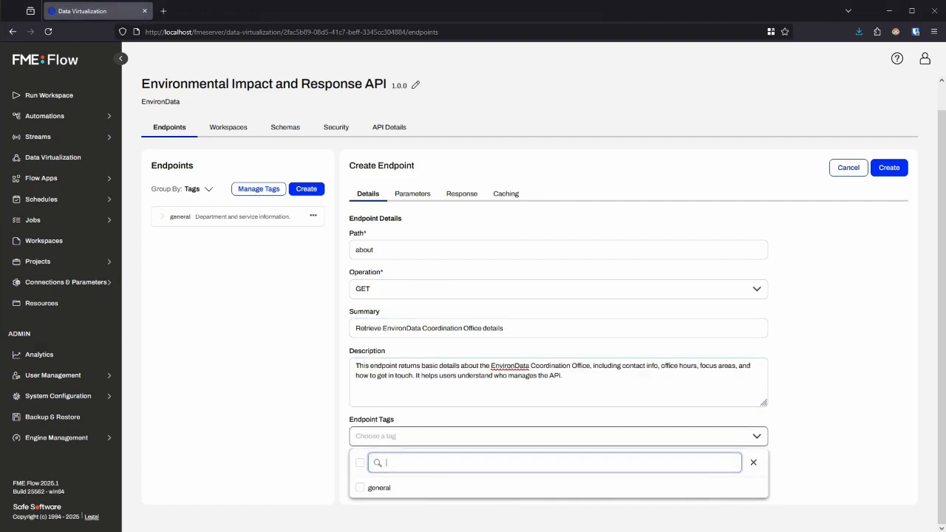
left_click(378, 488)
left_click(753, 461)
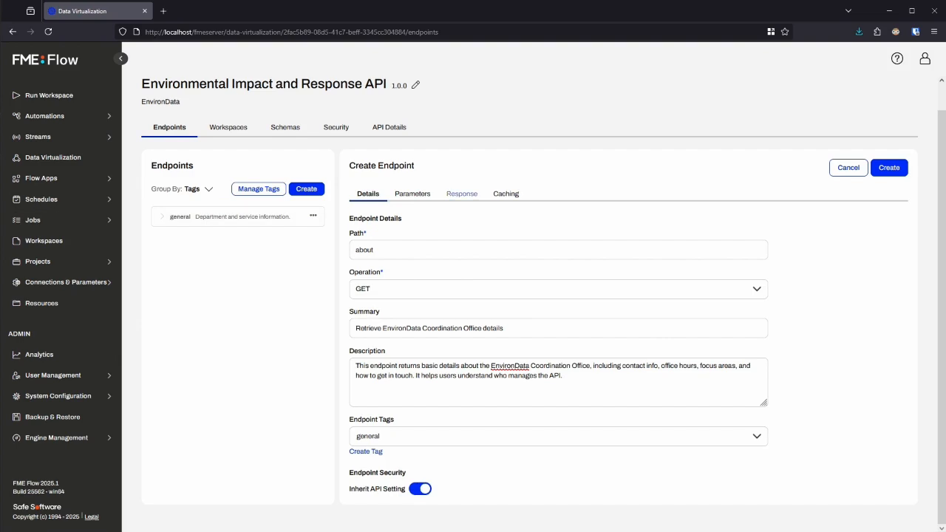
Set the endpoint's response type to Manual with the HTTP status code 200 - OK
left_click(461, 193)
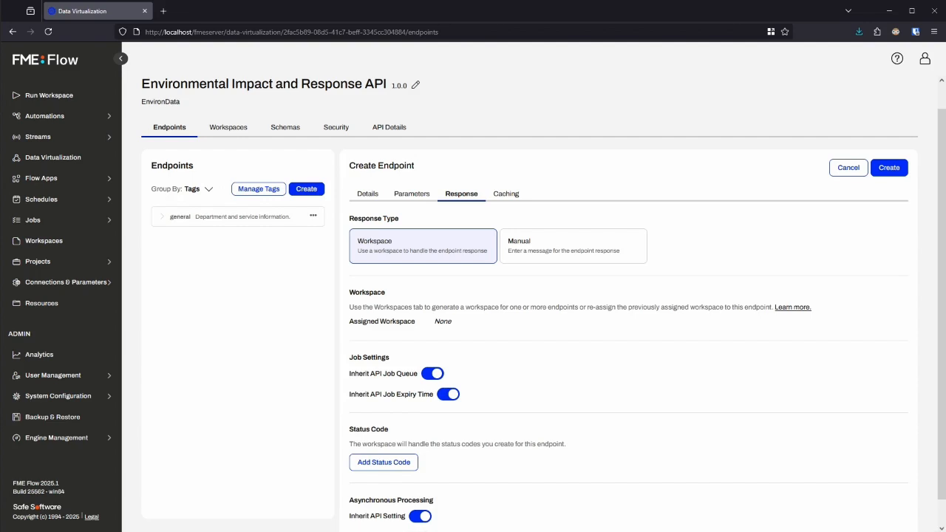
left_click(572, 246)
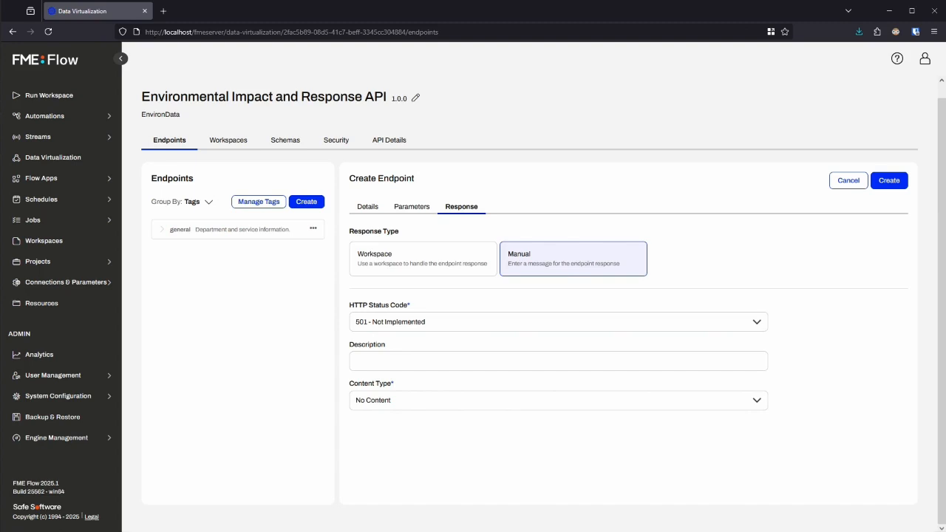
left_click(426, 322)
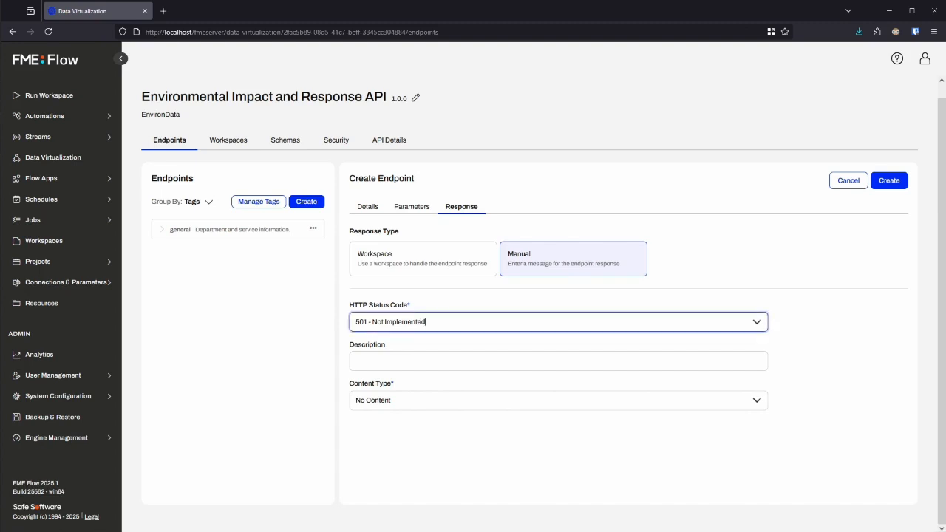
left_click(757, 322)
scroll(558, 377, "up", 5)
key("Return")
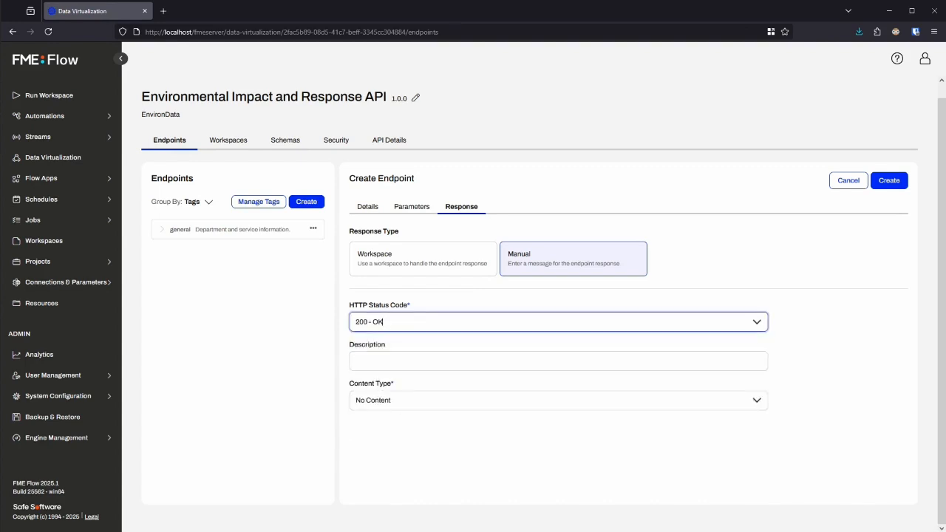
Give the response the description "Successful" and the content type application/json
left_click(559, 360)
type("Successful")
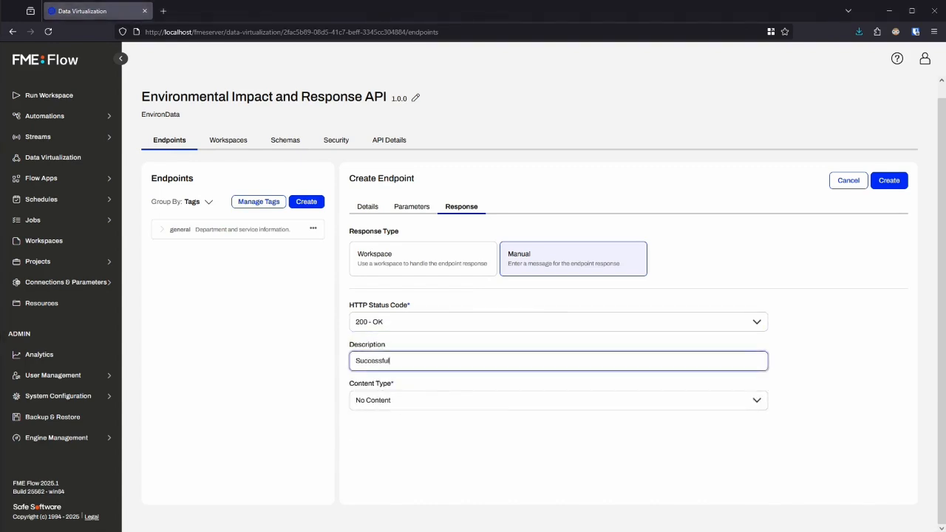
left_click(558, 400)
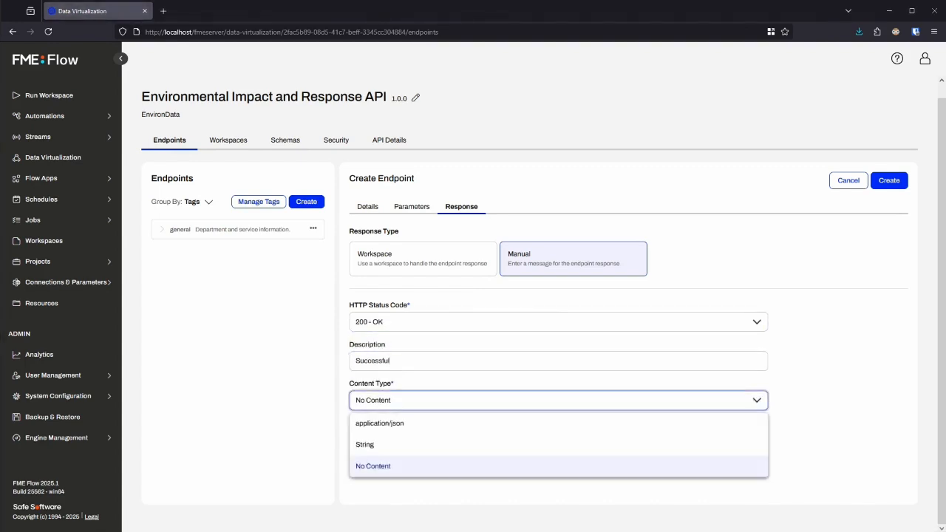
key("Return")
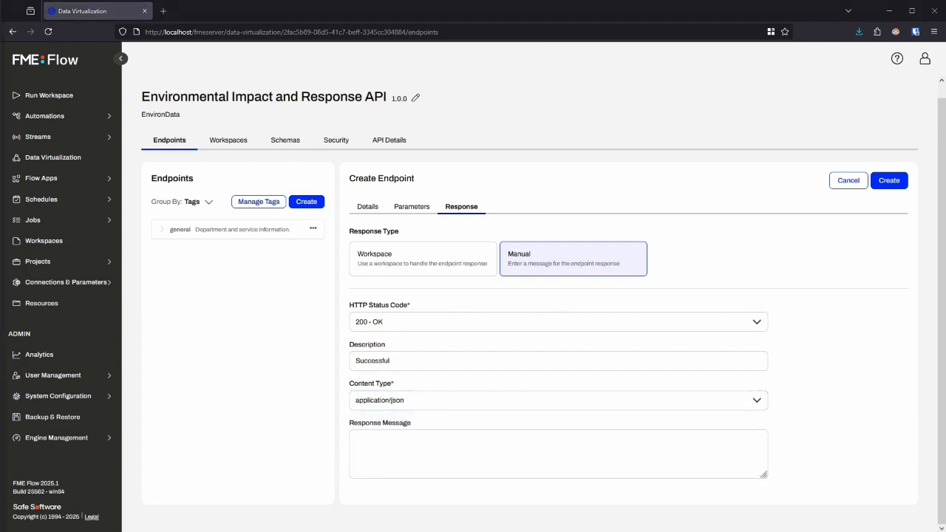
Paste the JSON with the coordination office's details as the response message, remove the blank space before its opening brace, and create the endpoint
key("Tab")
key("ctrl+v")
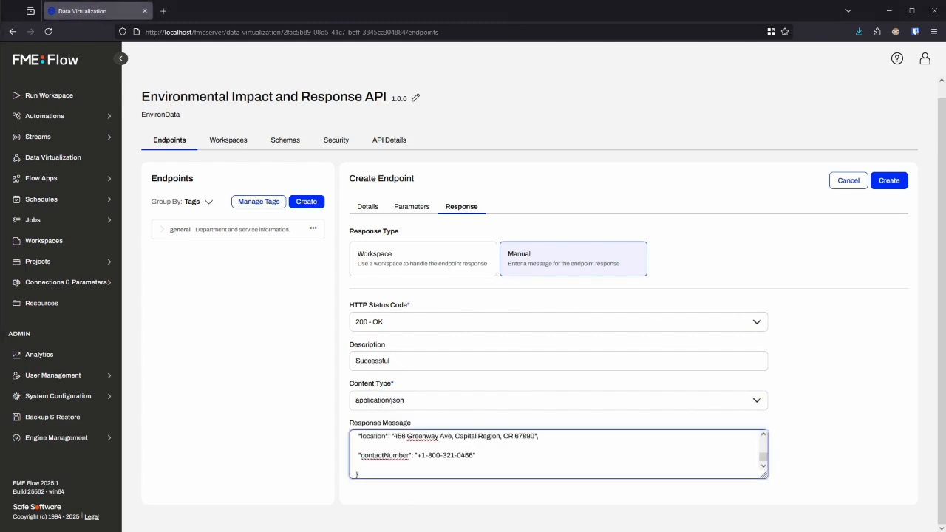
scroll(557, 455, "up", 6)
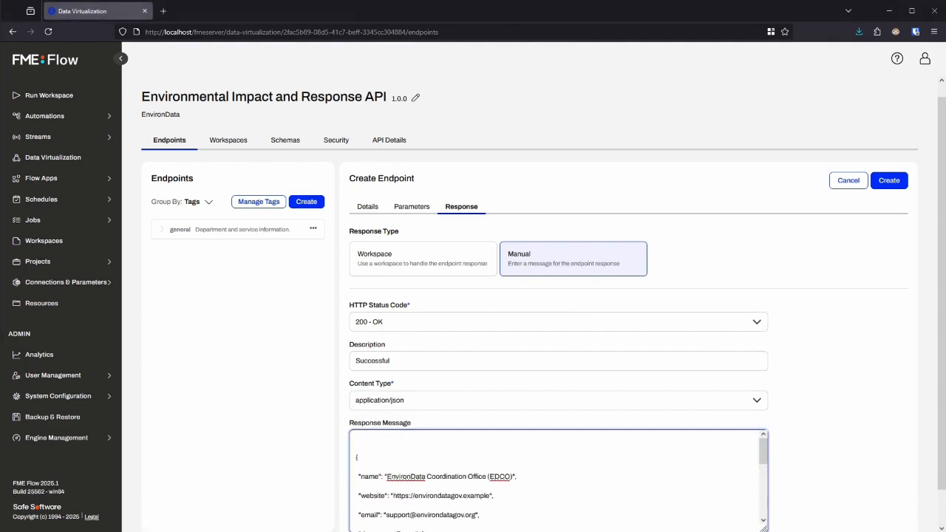
key("BackSpace")
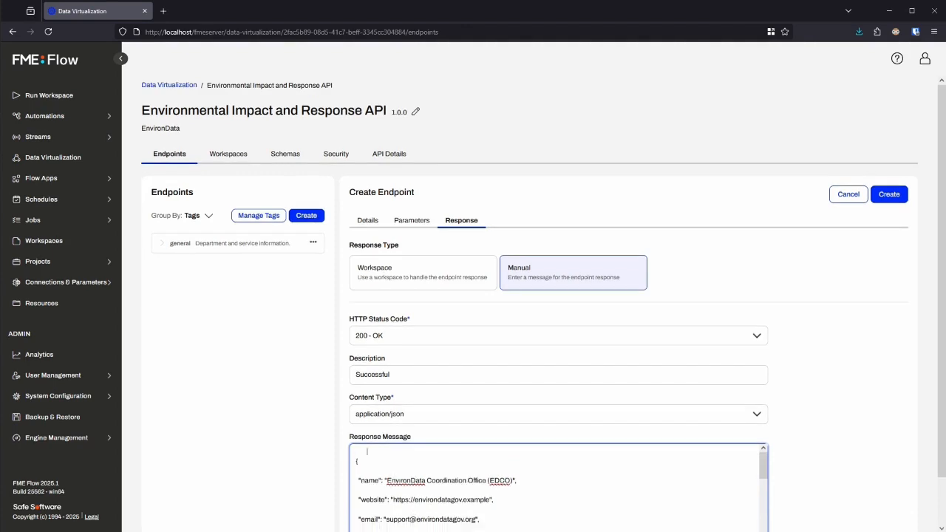
key("Delete")
left_click(838, 414)
scroll(838, 414, "down", 2)
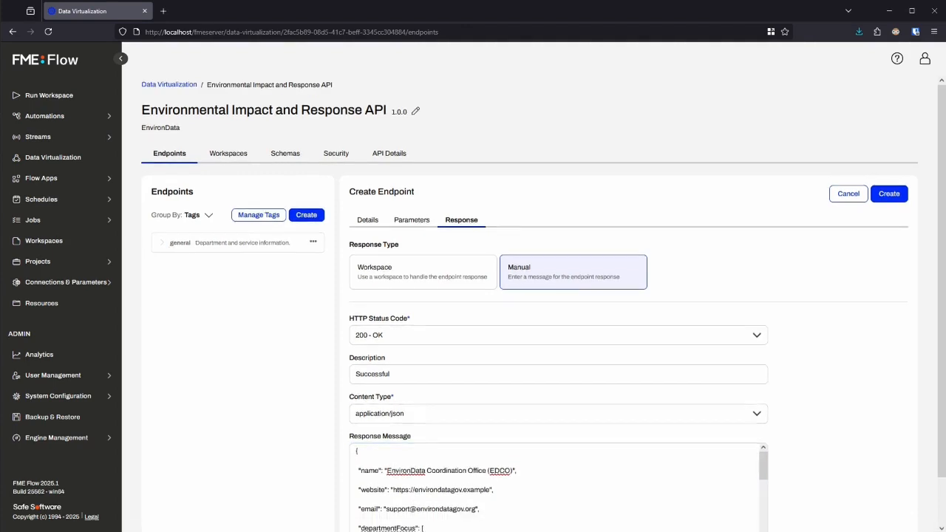
scroll(558, 443, "down", 5)
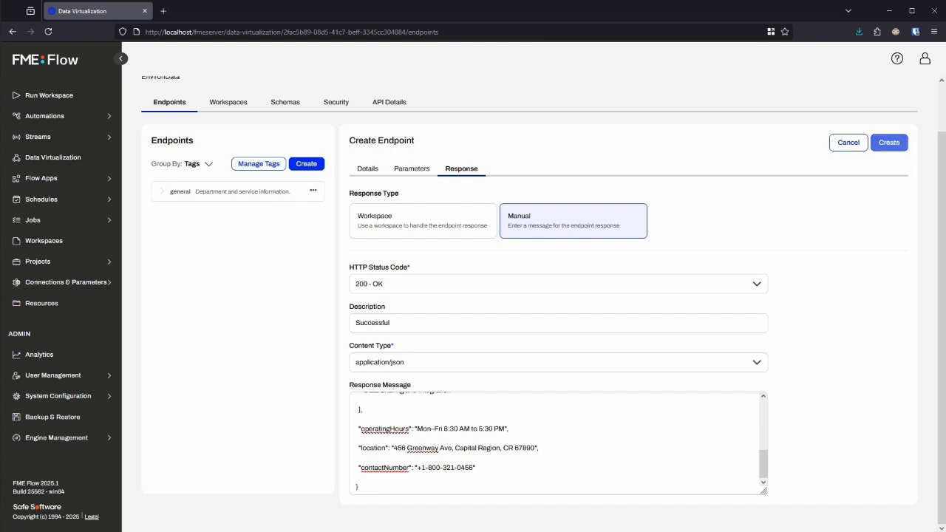
left_click(889, 142)
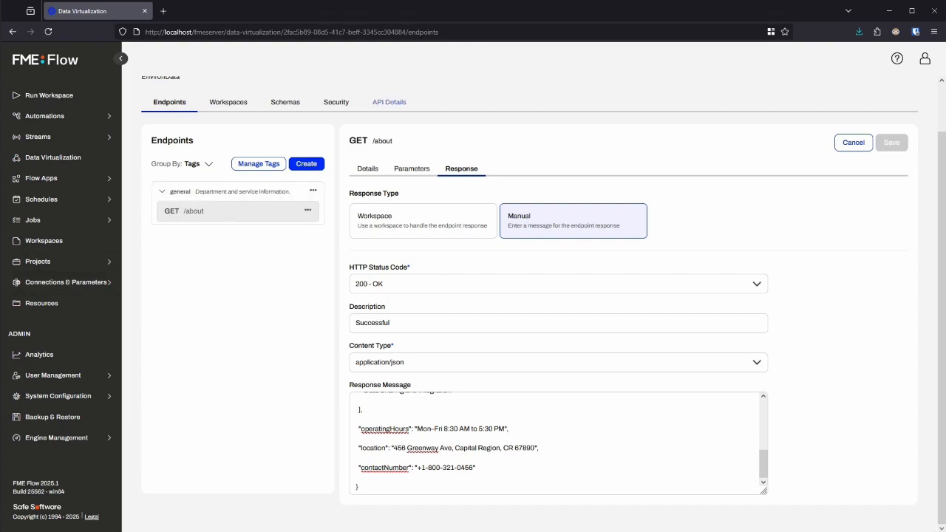
Open the API's generated documentation and examine the GET /about endpoint's description and example response
left_click(389, 102)
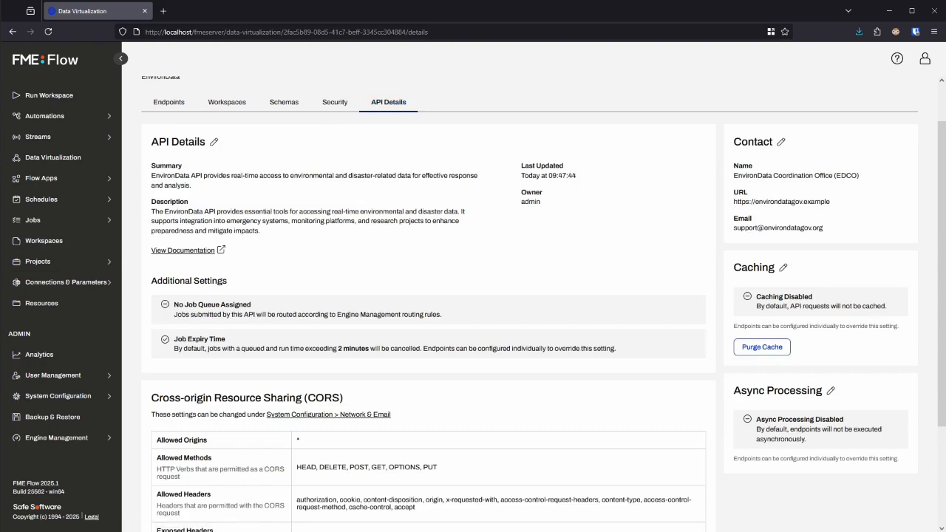
left_click(183, 249)
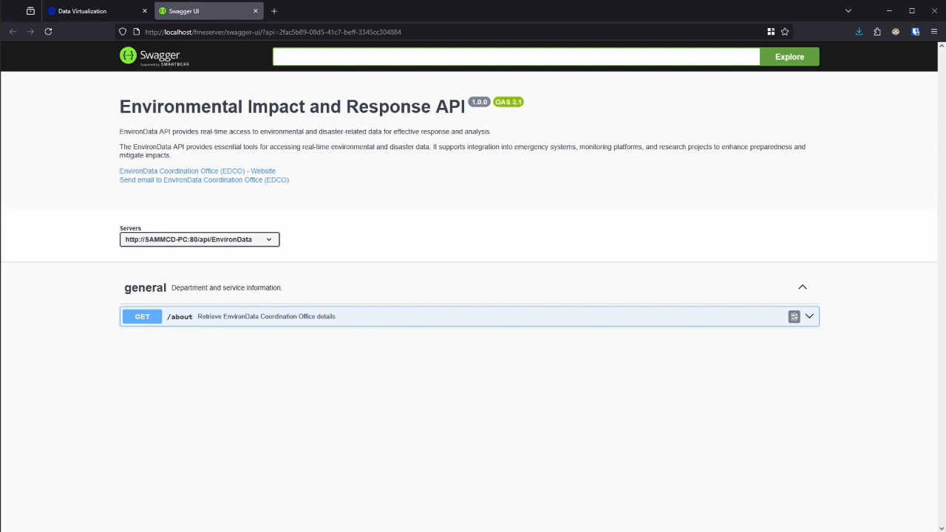
left_click(296, 317)
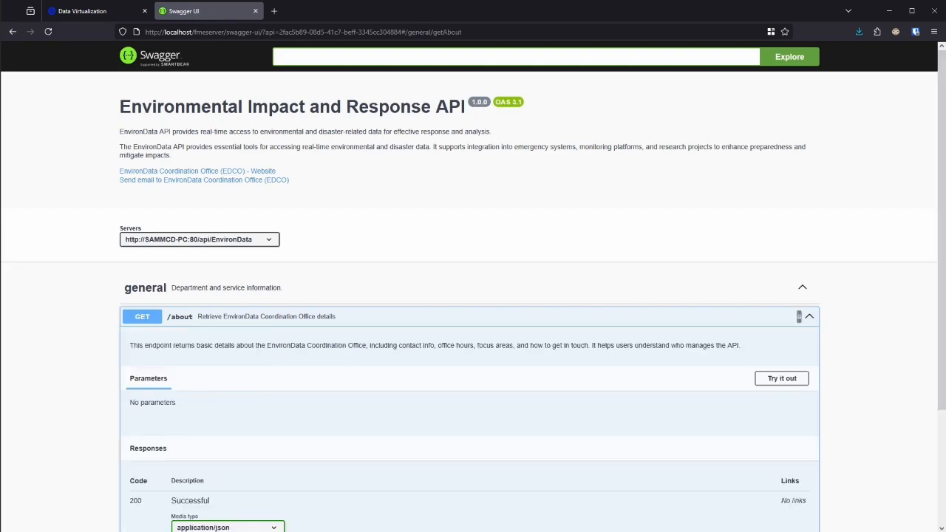
scroll(310, 370, "down", 2)
scroll(473, 296, "down", 1)
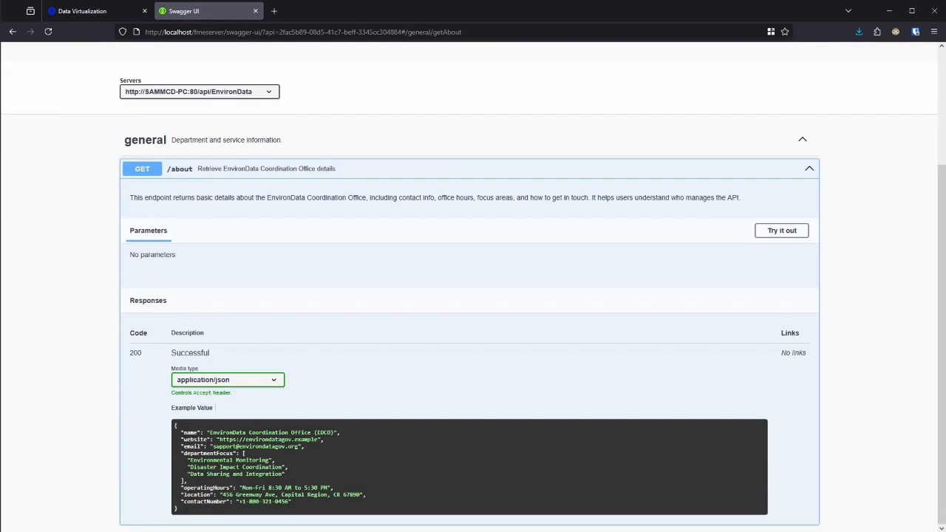